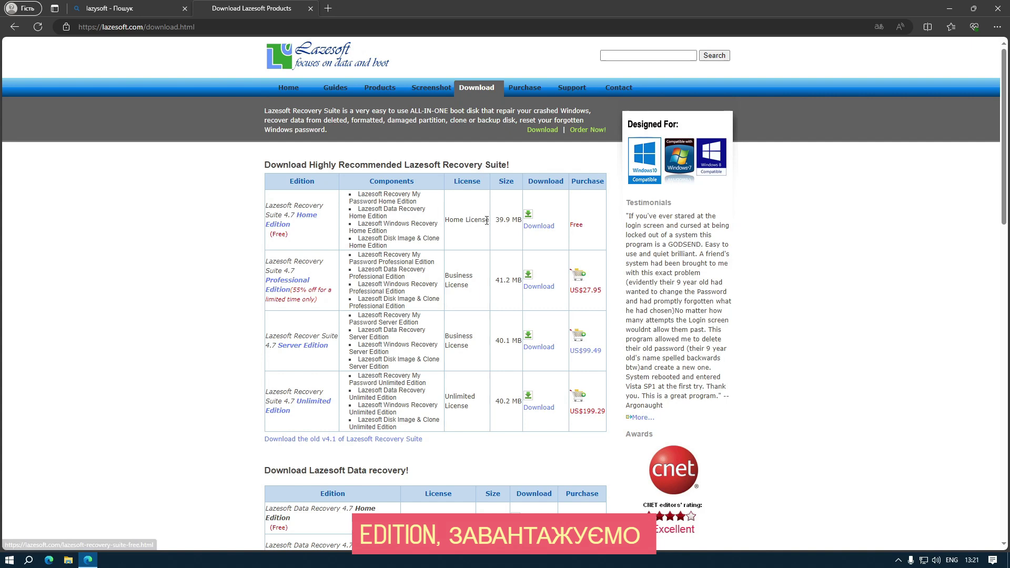
- Download the free Home Edition of Lazesoft Recovery Suite 4.7 and run the lsrshsetup.exe installer from the downloads folder
click(539, 227)
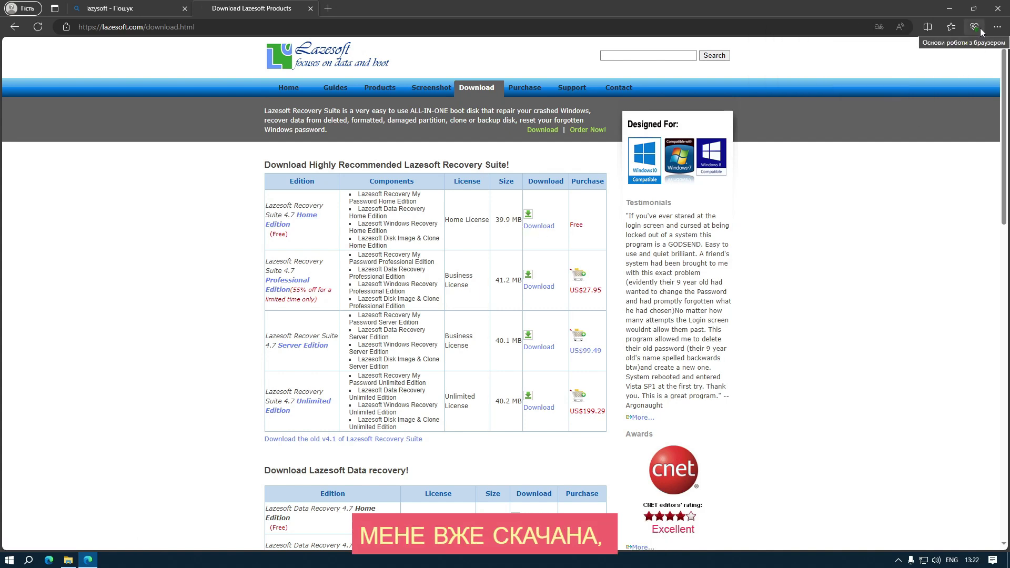
click(1002, 13)
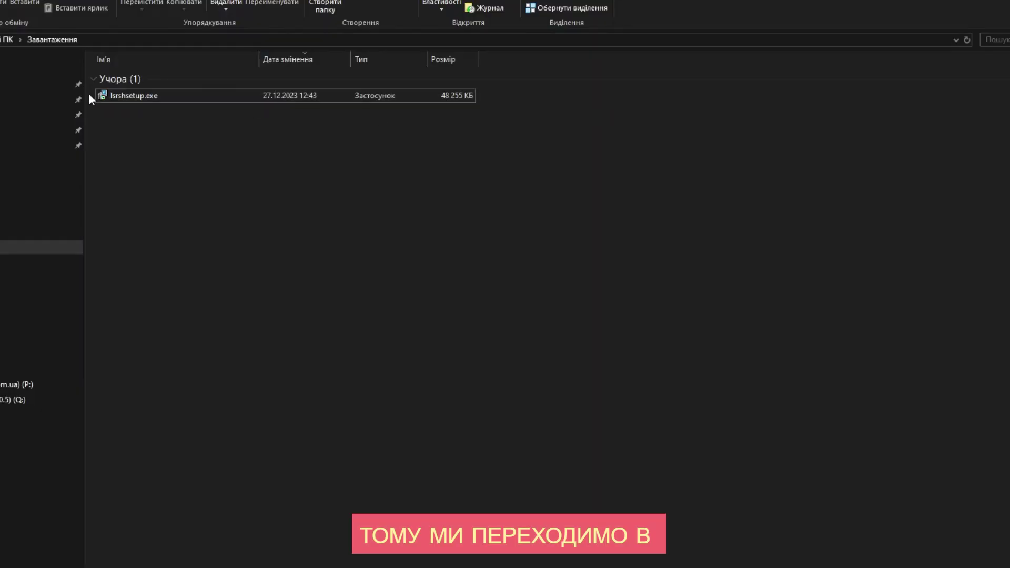
double_click(143, 96)
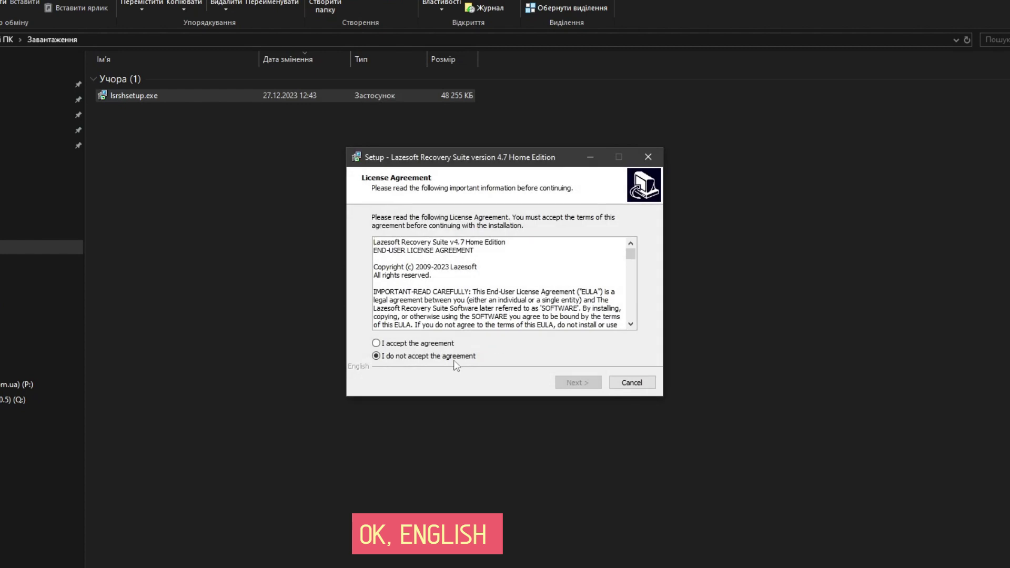
- Accept the license agreement, install Lazesoft Recovery Suite with the default folders, and finish setup with the application launching
click(410, 343)
click(574, 381)
click(574, 381)
click(556, 336)
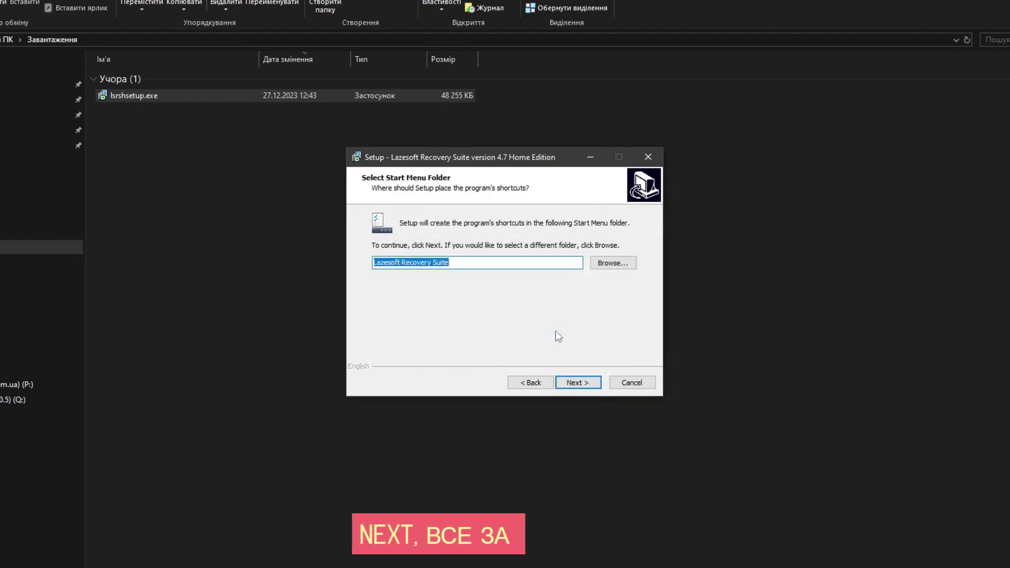
click(580, 382)
click(578, 383)
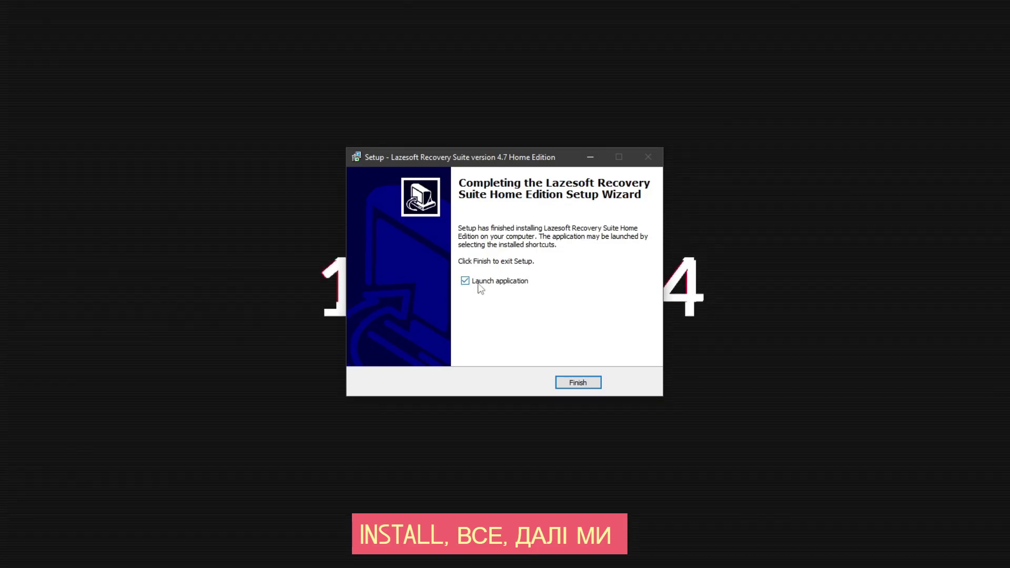
click(577, 383)
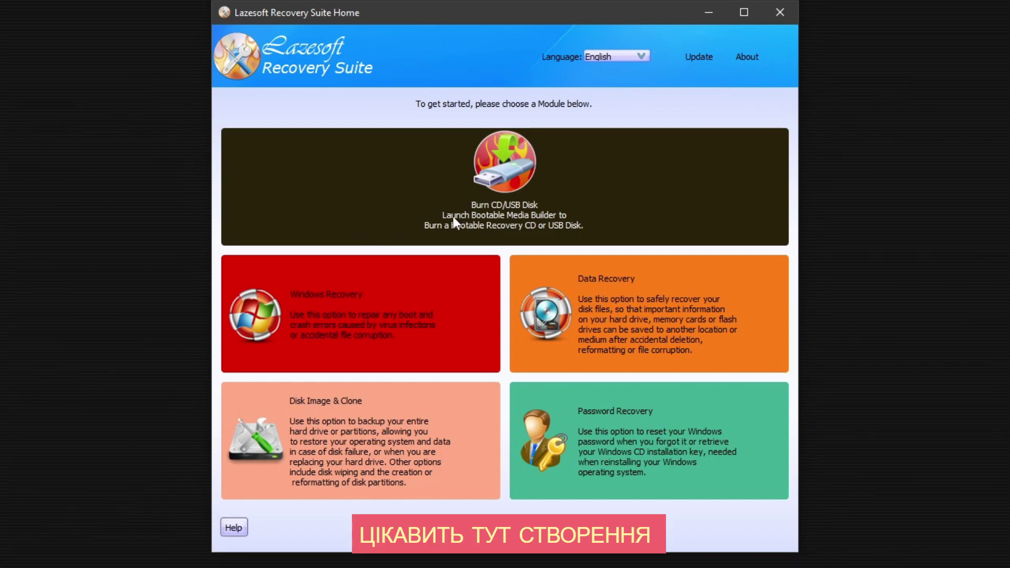
- Start the bootable media builder and set the target computer's Windows version to Windows 10 64 bit
click(475, 210)
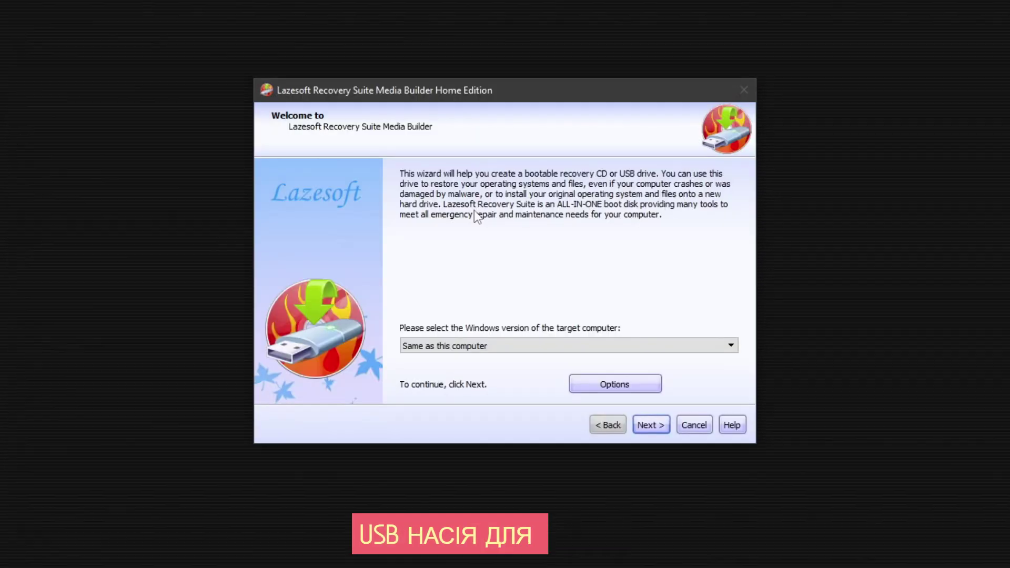
click(599, 391)
click(684, 80)
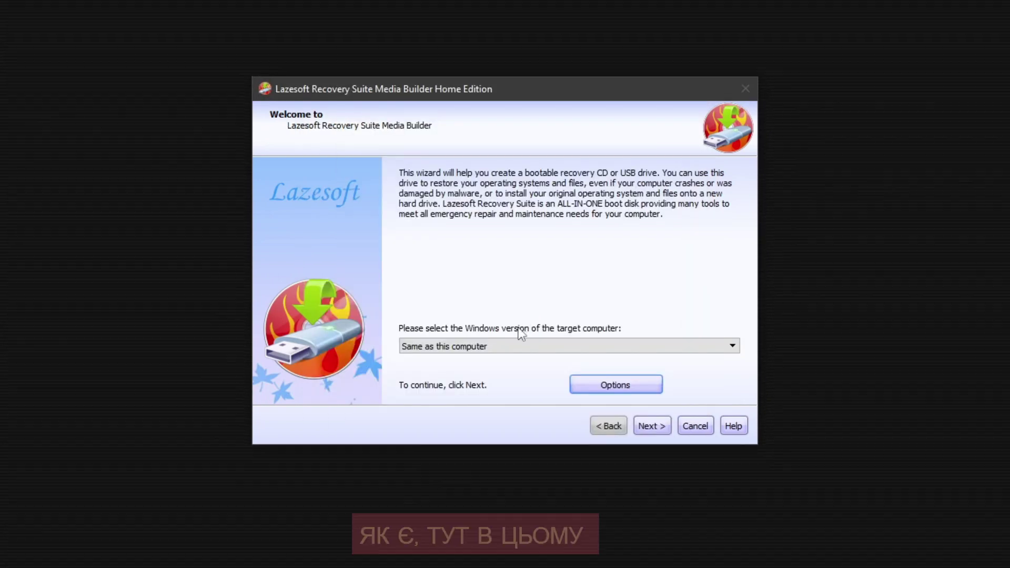
click(497, 345)
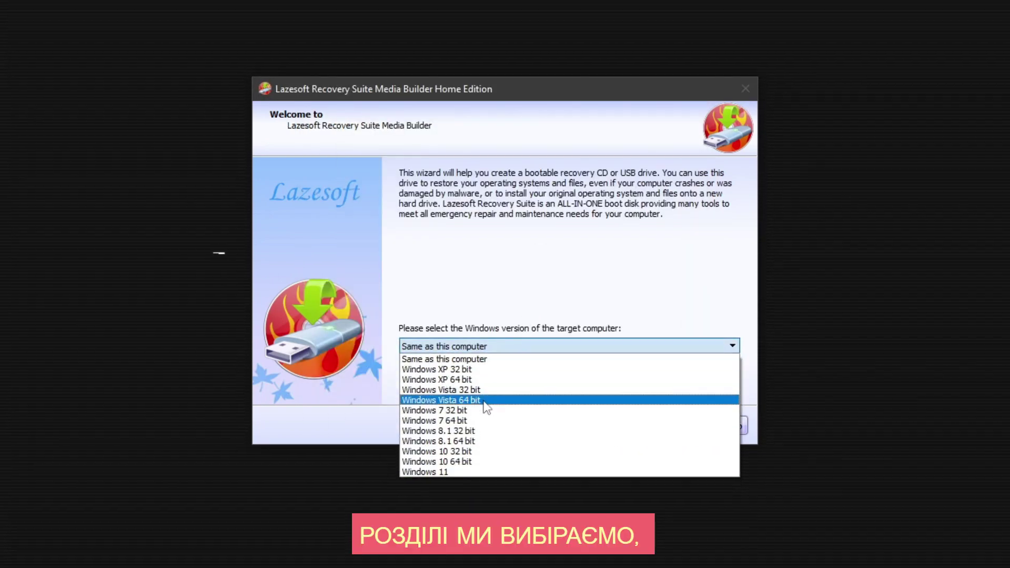
click(457, 465)
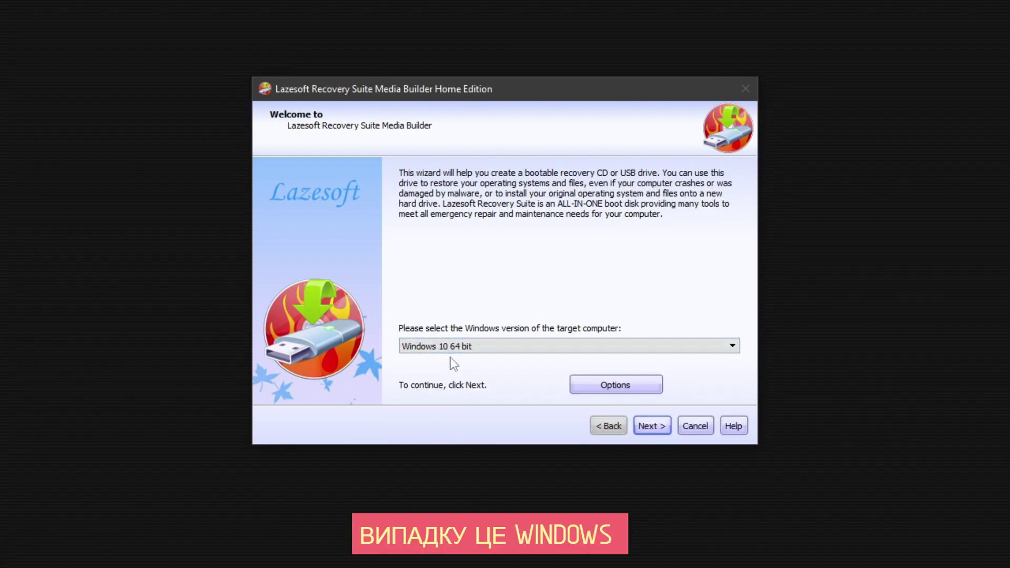
- Build the bootable recovery media on USB flash drive F:, checking the drive in File Explorer and agreeing to format it
click(652, 426)
click(283, 262)
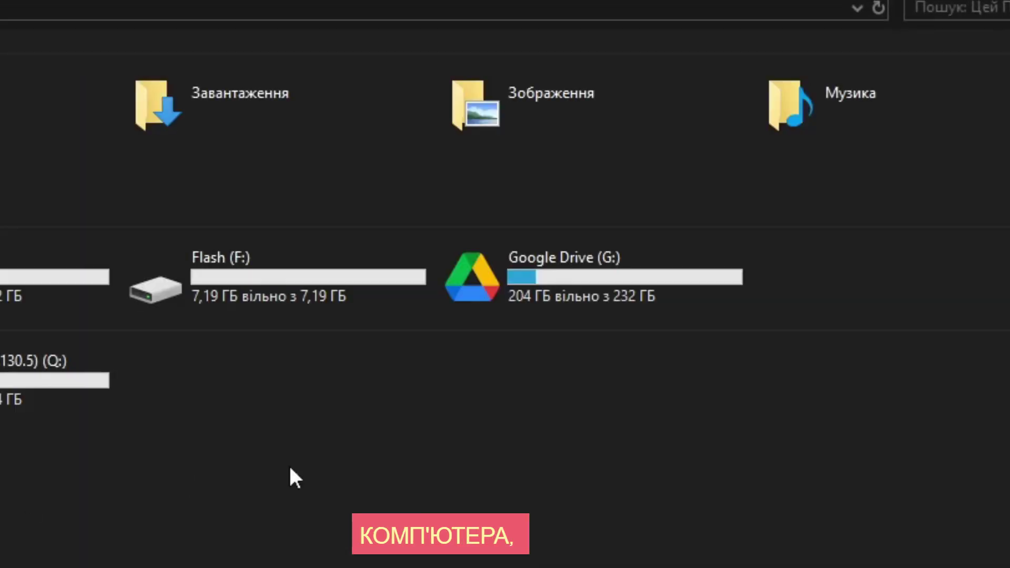
double_click(238, 300)
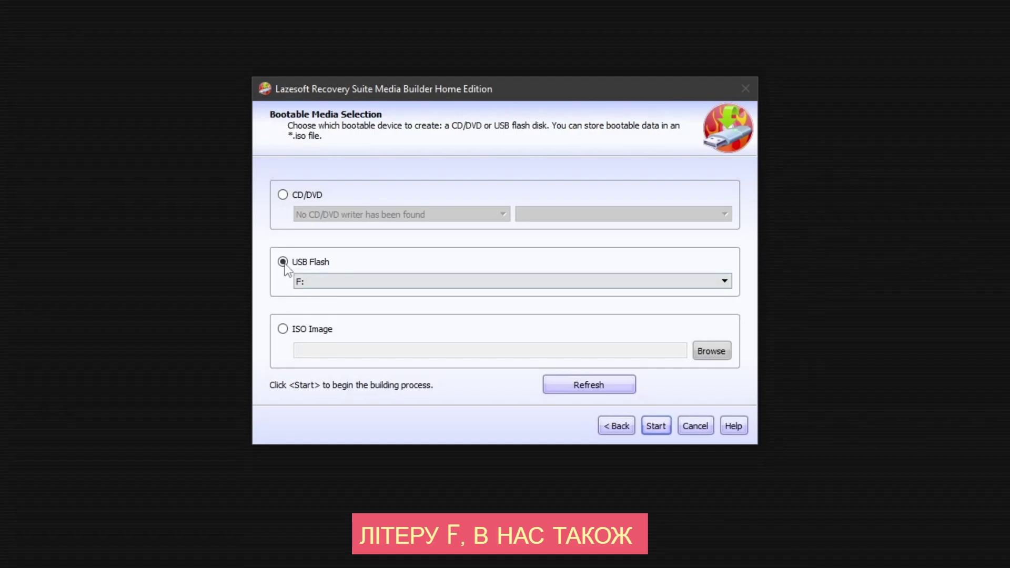
click(655, 428)
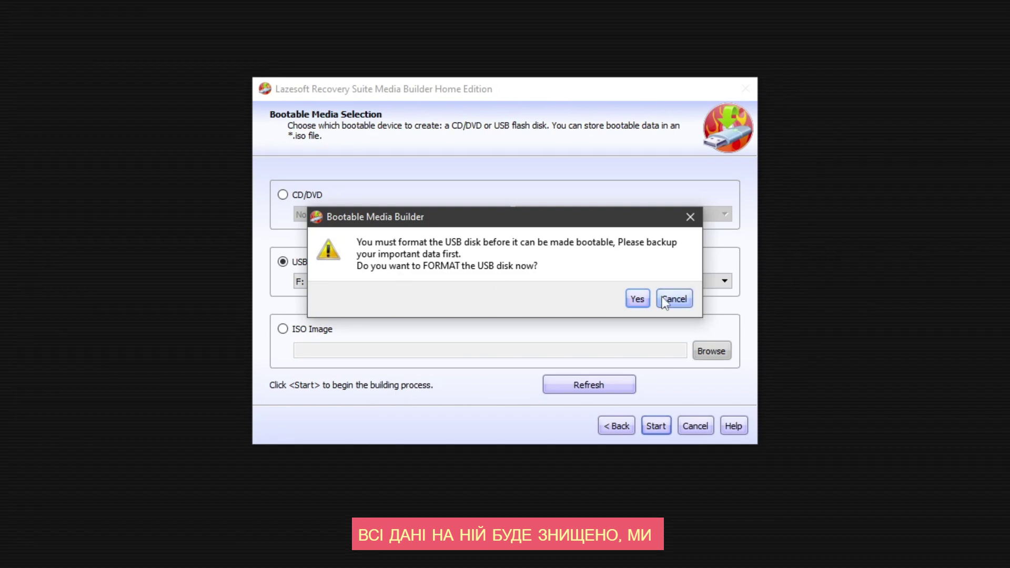
click(638, 299)
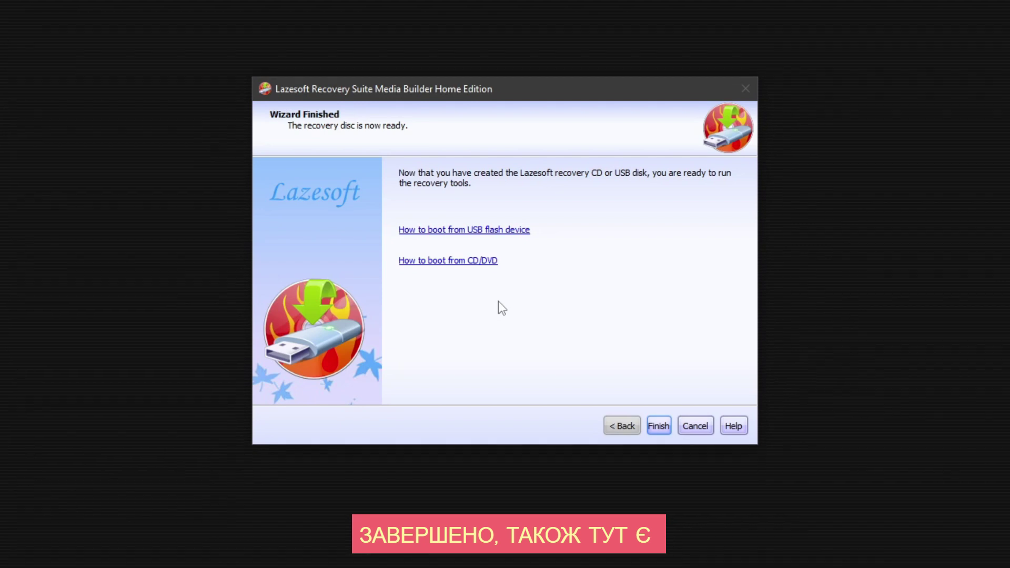
- Consult the guide on booting from a USB flash device and finish the media builder wizard
click(418, 235)
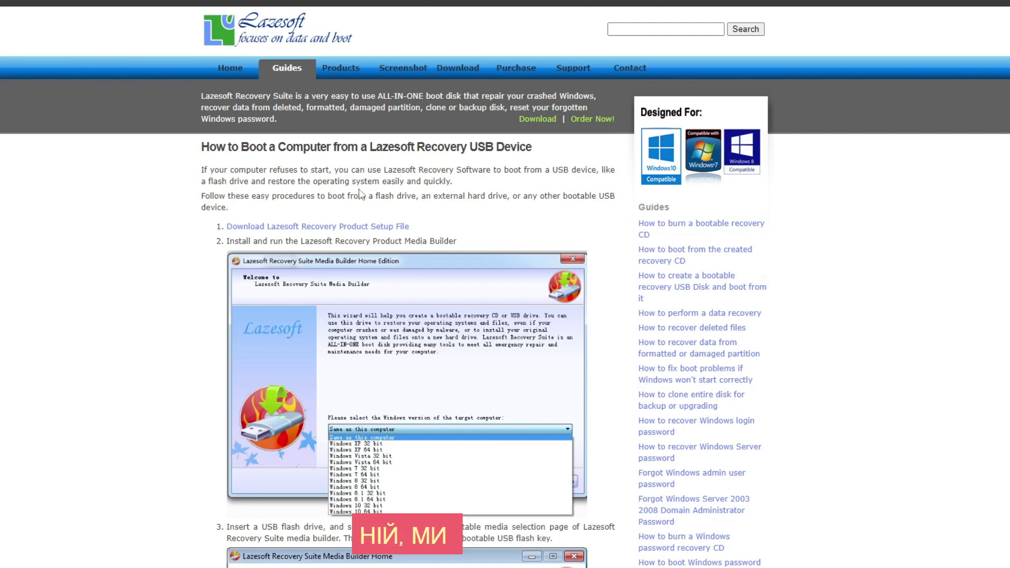
scroll(374, 171, down, 12)
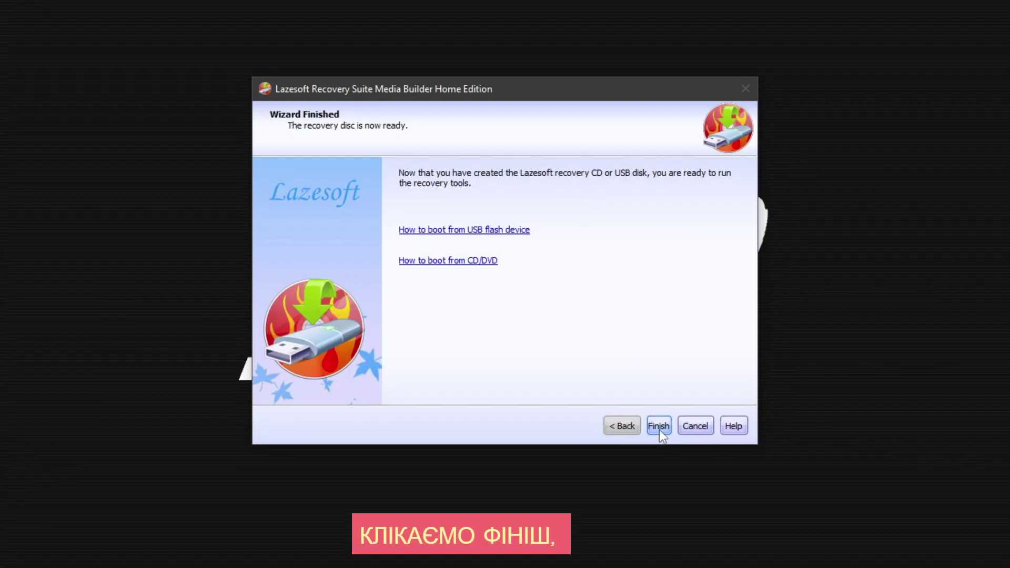
click(659, 428)
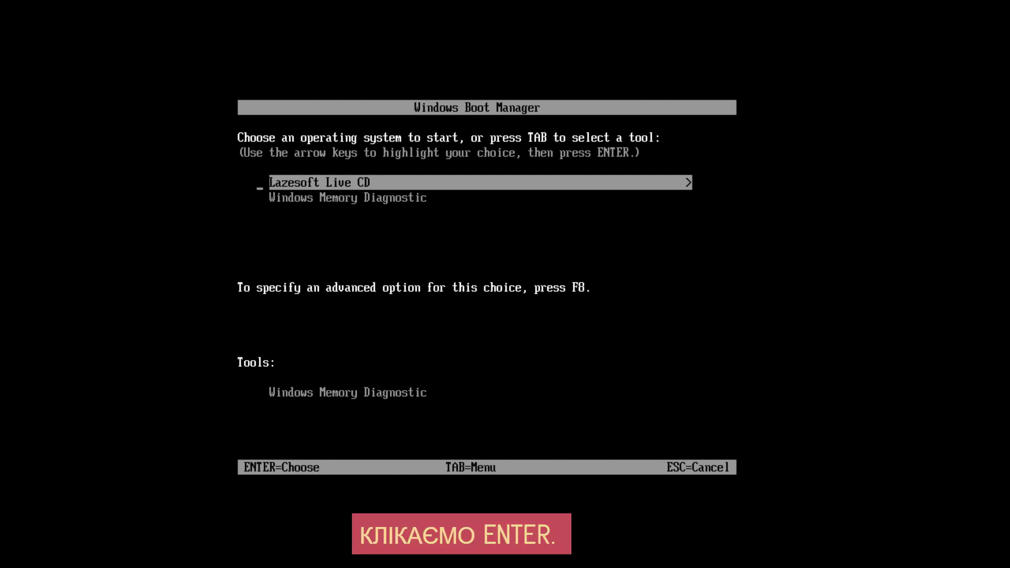
- Boot the computer into Lazesoft Live CD from the Windows Boot Manager
key(Return)
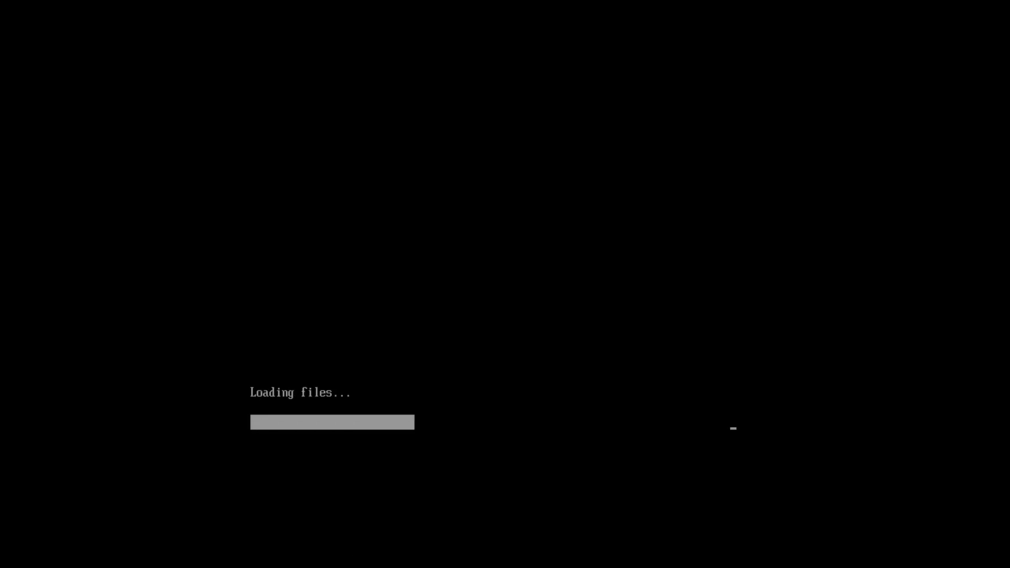
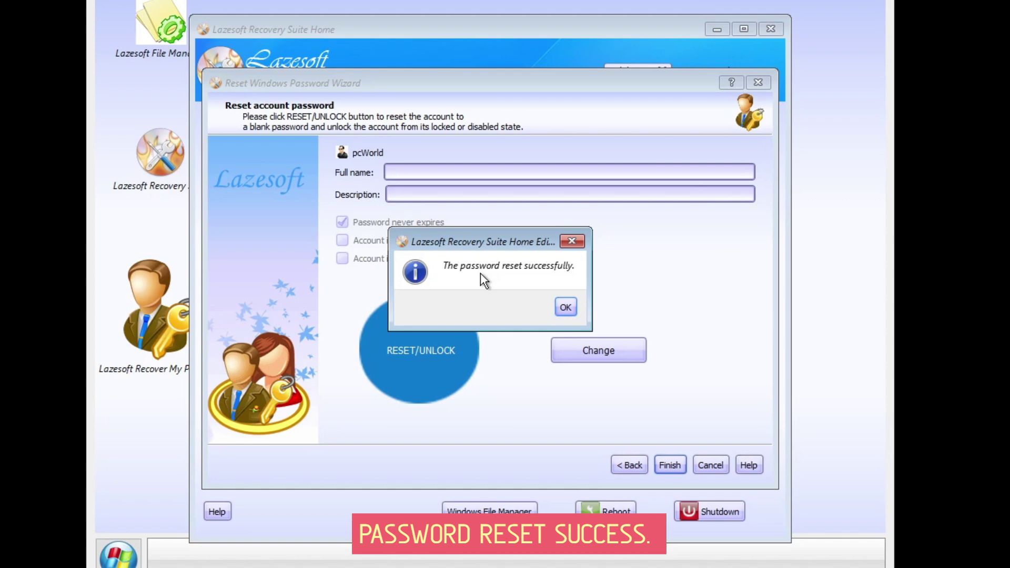
- Finish the Windows password reset wizard and reboot the computer
click(563, 306)
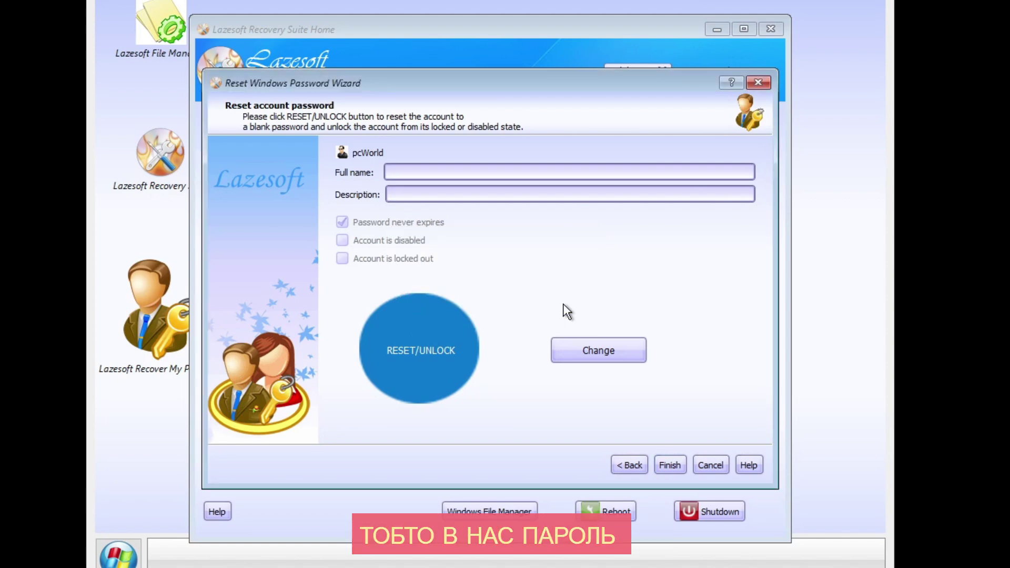
click(669, 465)
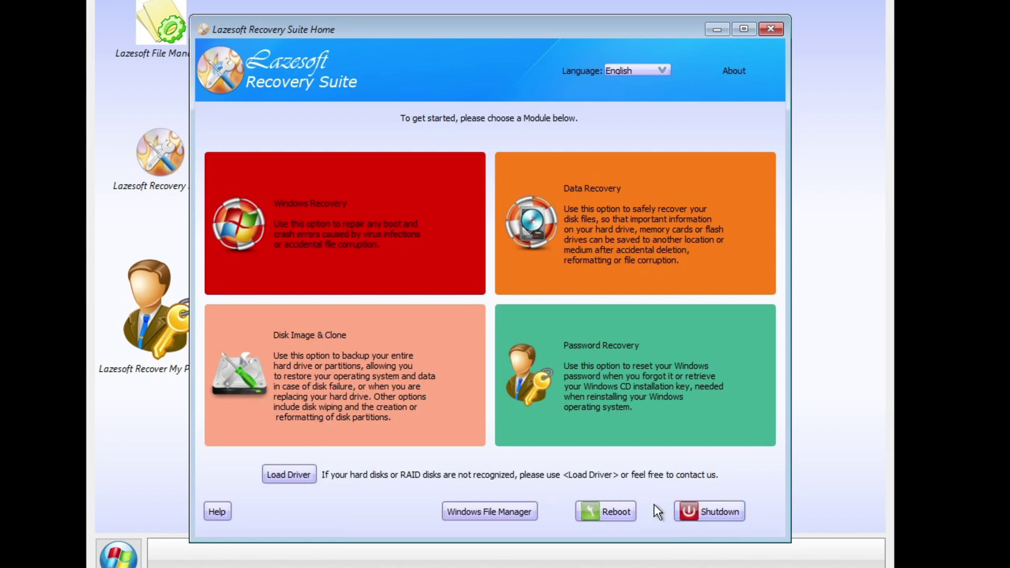
click(612, 507)
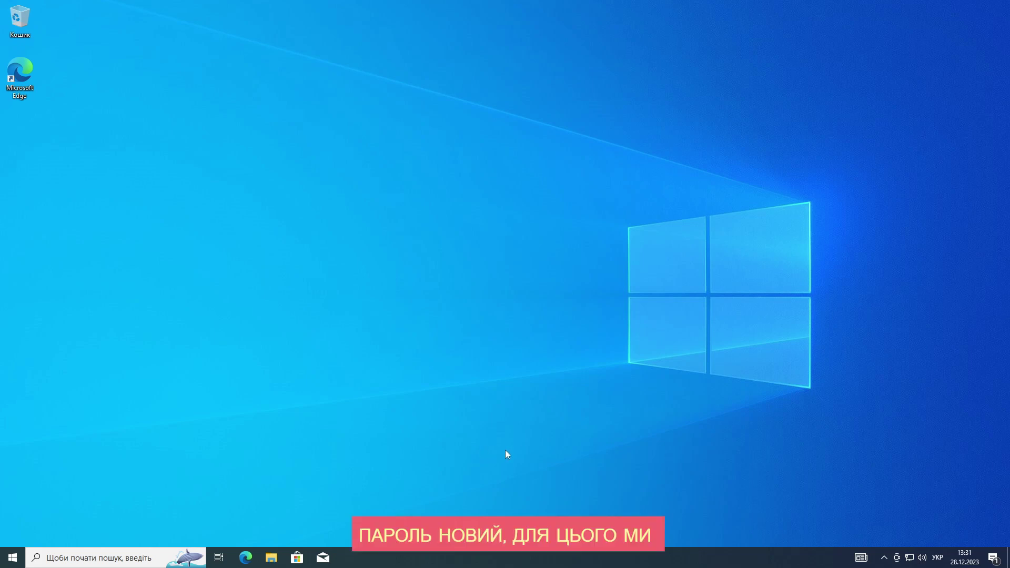
- Open Computer Management for this PC and display the Users folder under Local Users and Groups
click(272, 556)
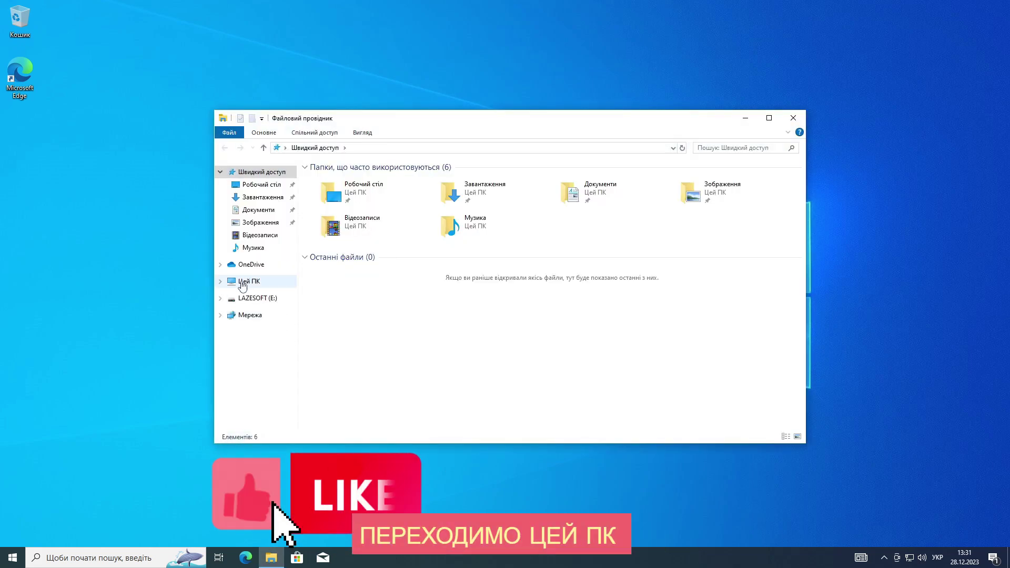
right_click(244, 282)
click(275, 305)
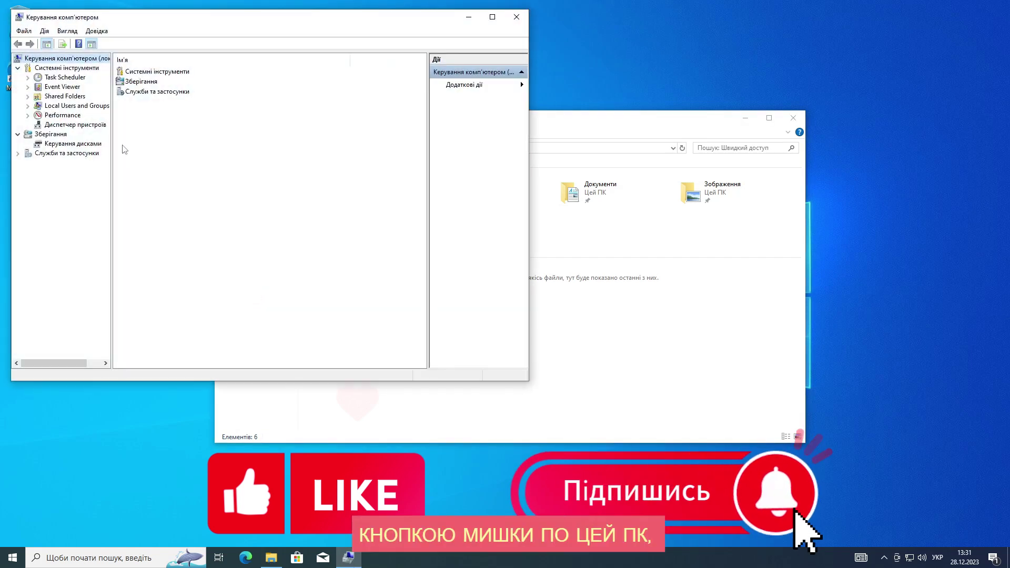
click(39, 105)
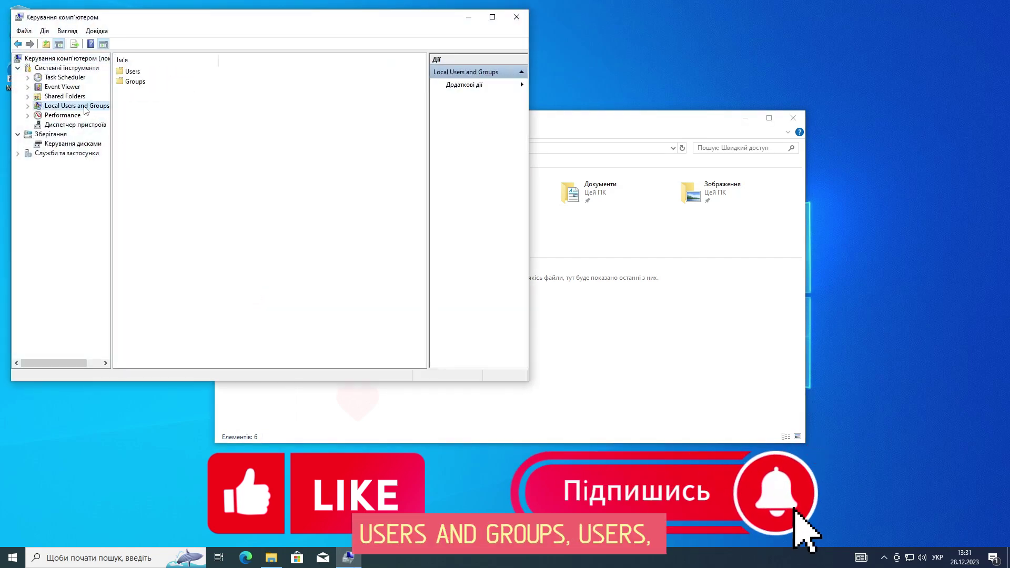
click(133, 72)
double_click(133, 73)
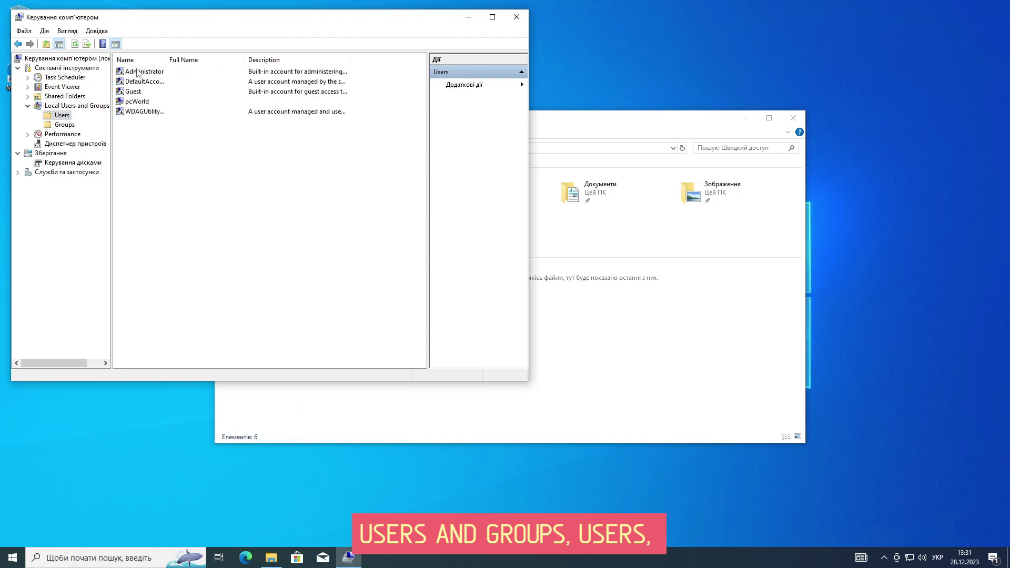
- Open the Set Password dialog for the pcWorld account
click(135, 102)
right_click(135, 103)
click(158, 109)
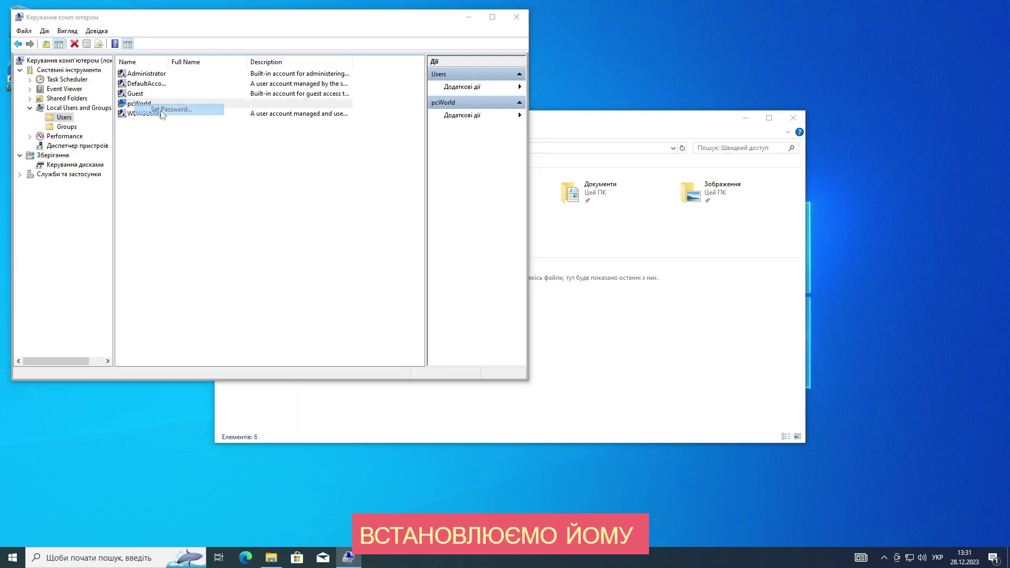
click(221, 252)
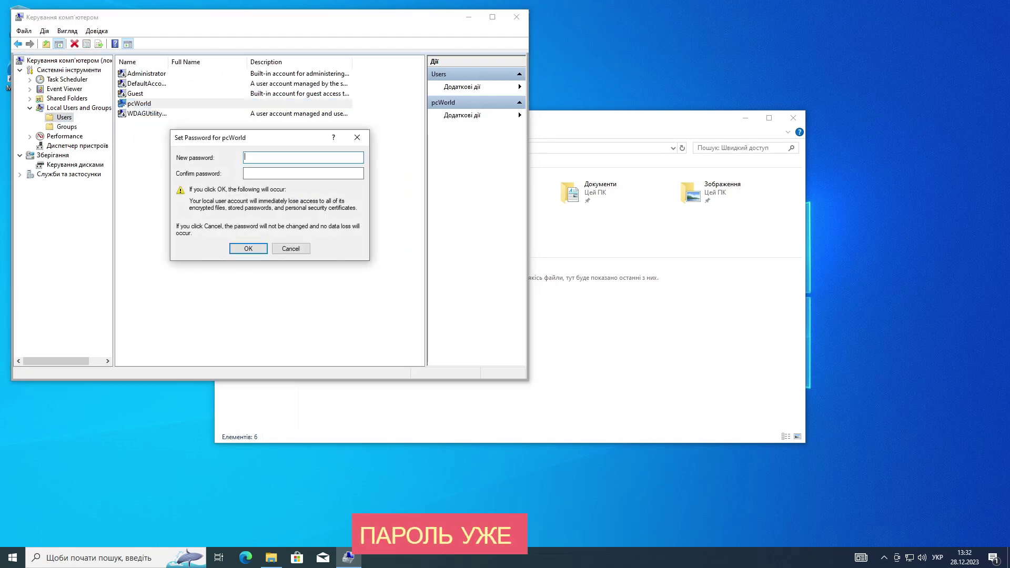